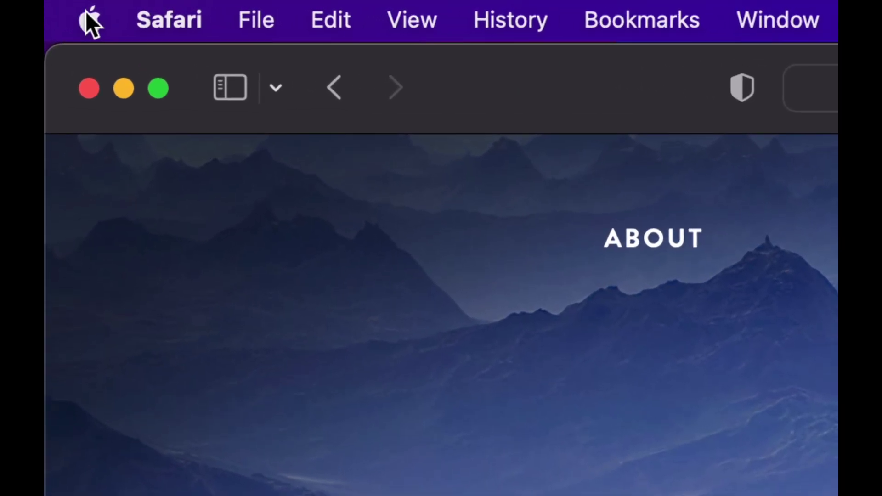
Step: Launch App Store from the Apple menu and open the account's purchased Mac apps page
click(86, 18)
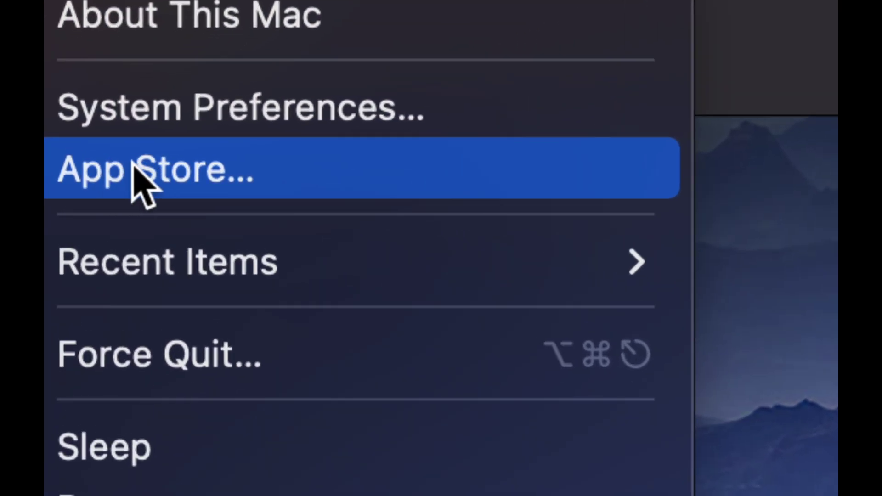
click(125, 161)
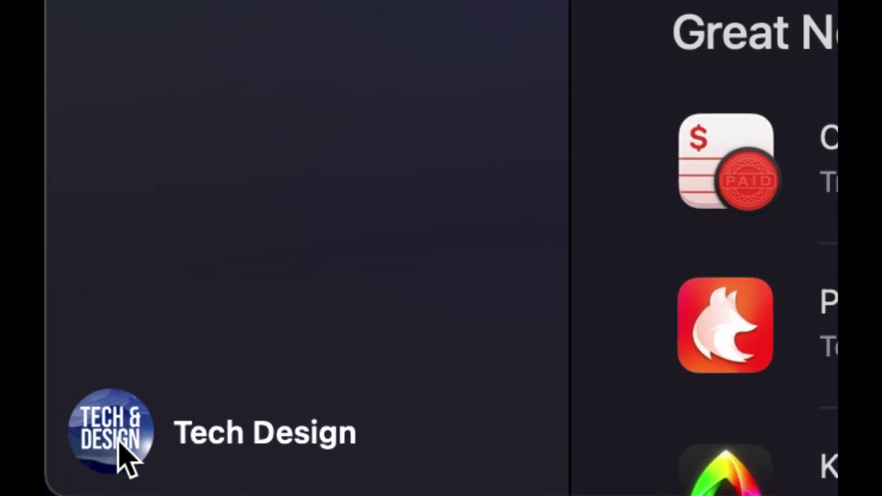
click(116, 448)
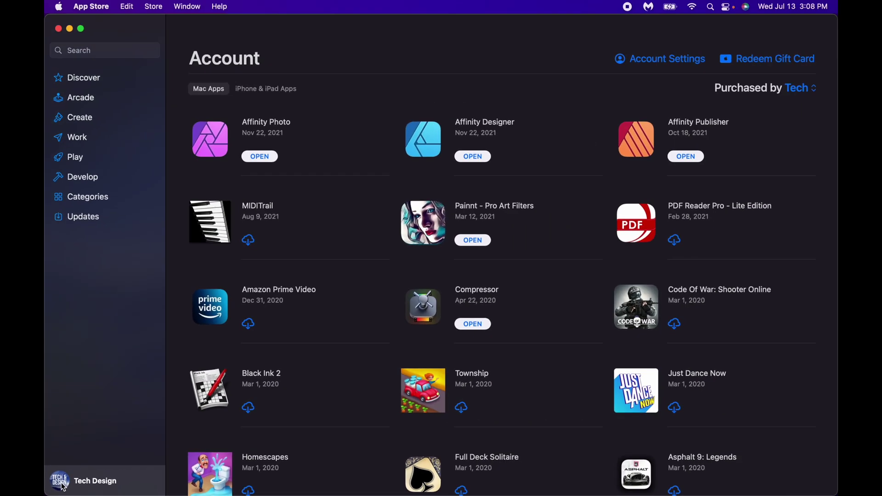
mouse_move(478, 212)
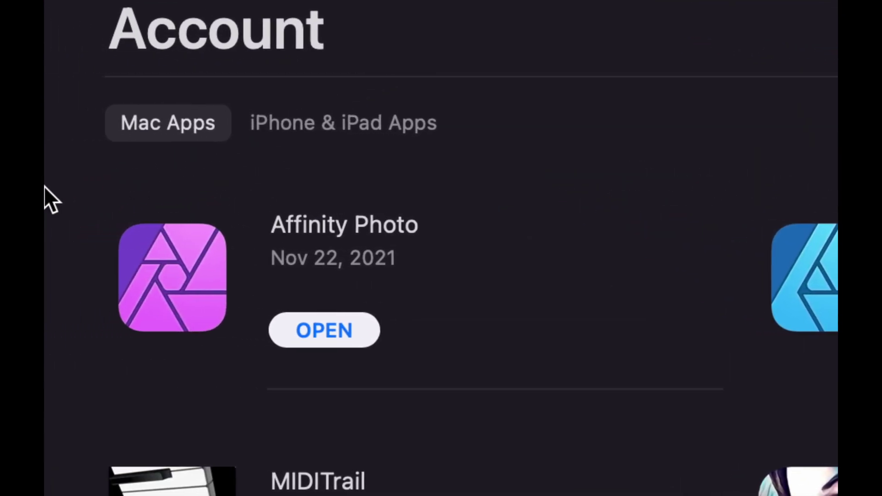
Step: Switch to the purchased iPhone & iPad Apps list and browse through it
click(314, 118)
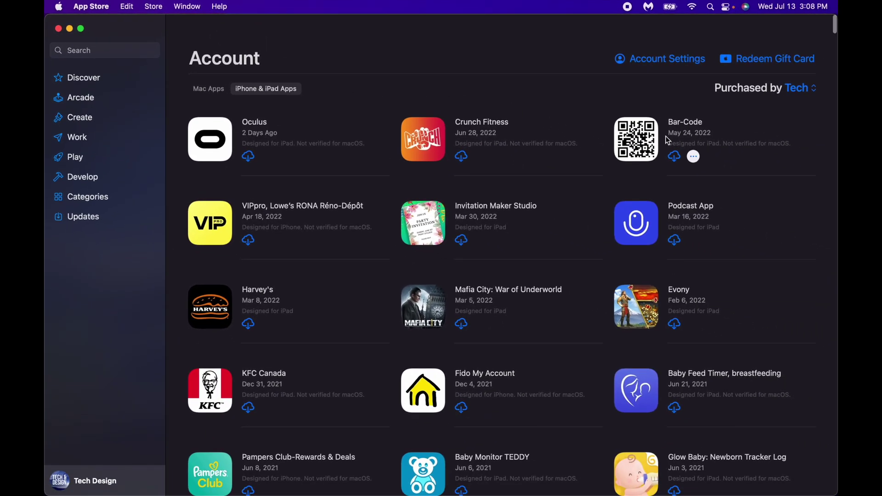
scroll(668, 140, down, 20)
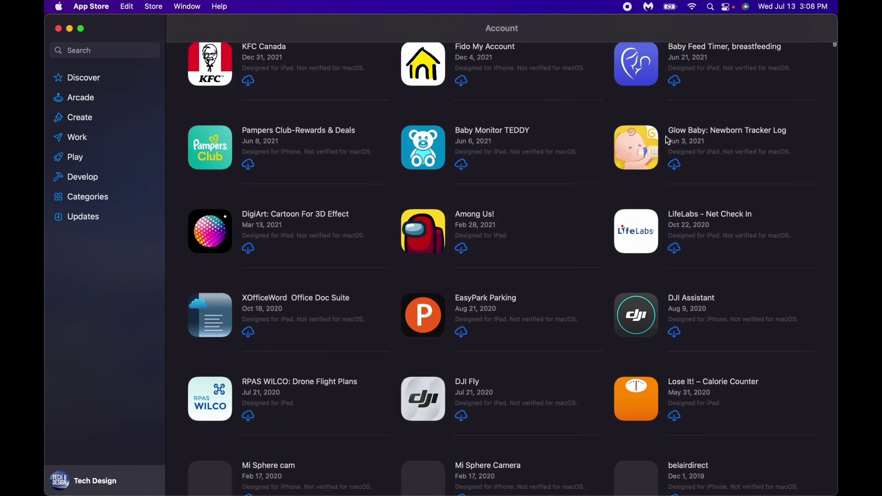
scroll(668, 140, down, 18)
scroll(668, 140, down, 12)
scroll(668, 140, down, 8)
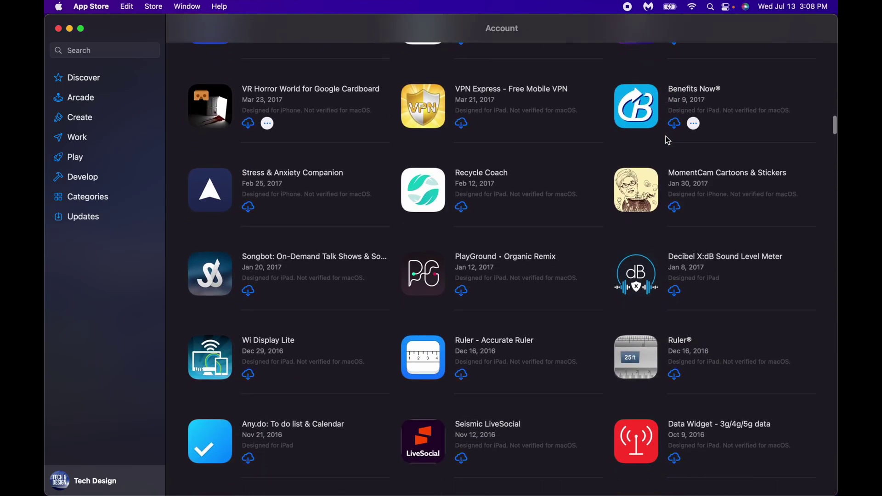
scroll(668, 140, up, 14)
scroll(668, 140, up, 6)
scroll(669, 141, up, 1)
Step: Scroll the purchased list again and return to its top with Oculus first
mouse_move(582, 223)
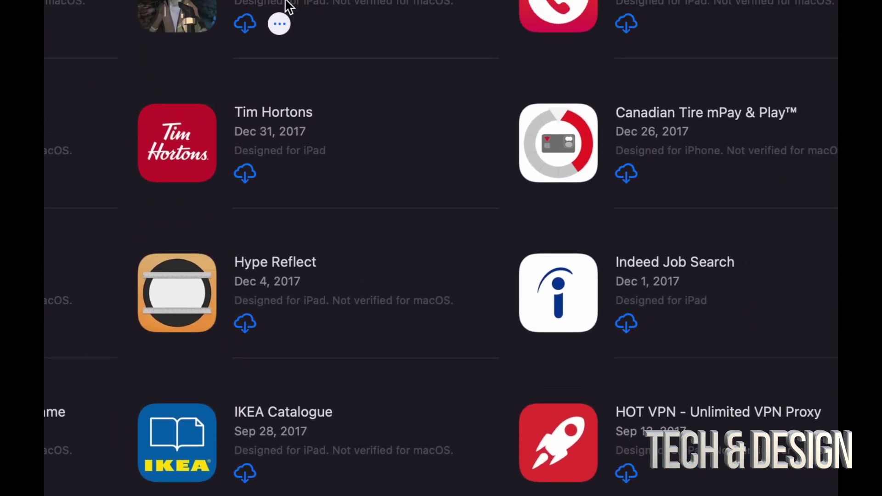
mouse_move(246, 177)
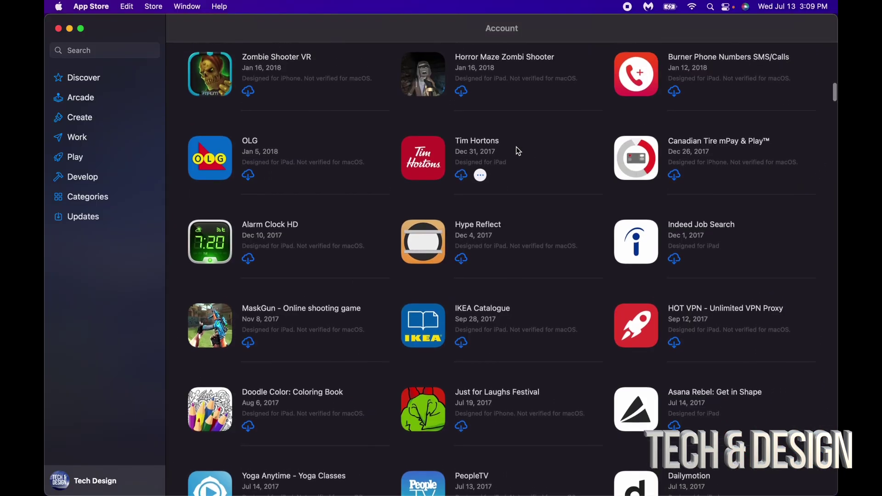
scroll(516, 148, up, 10)
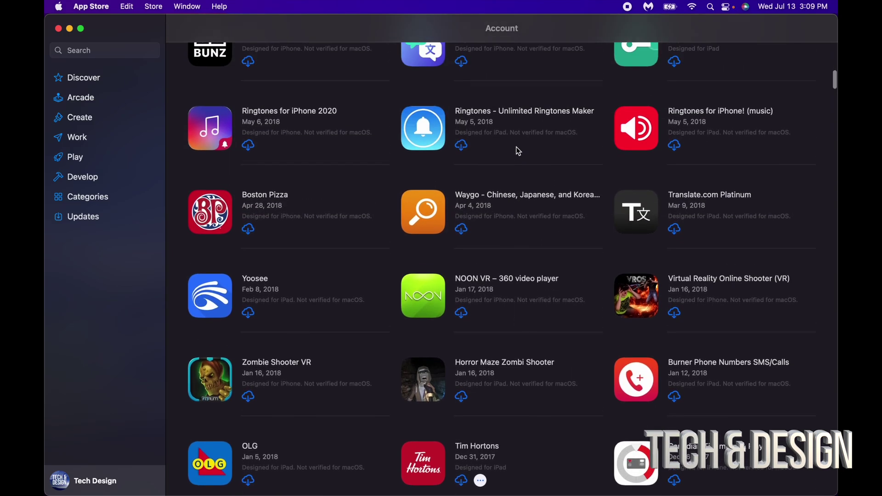
scroll(517, 147, up, 15)
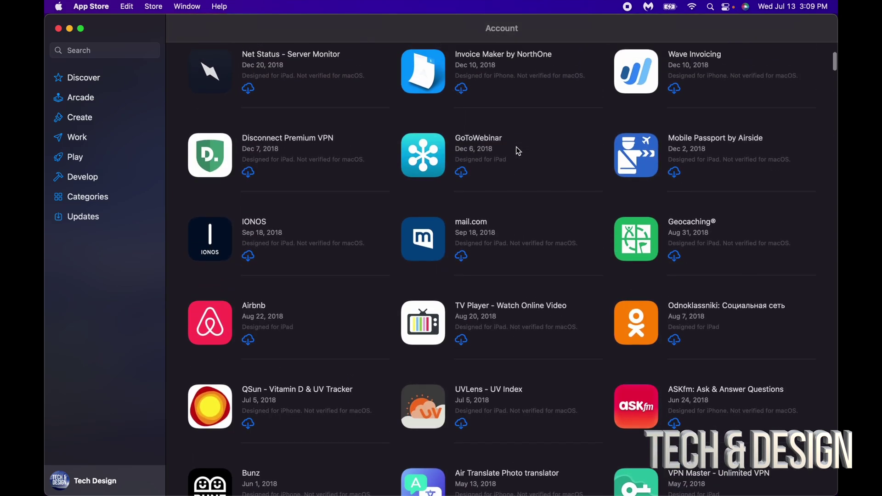
scroll(639, 213, down, 17)
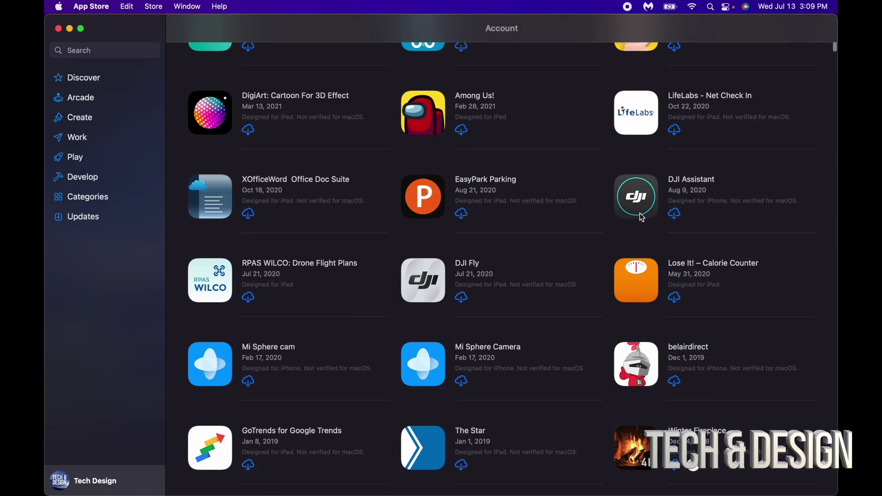
scroll(641, 217, down, 20)
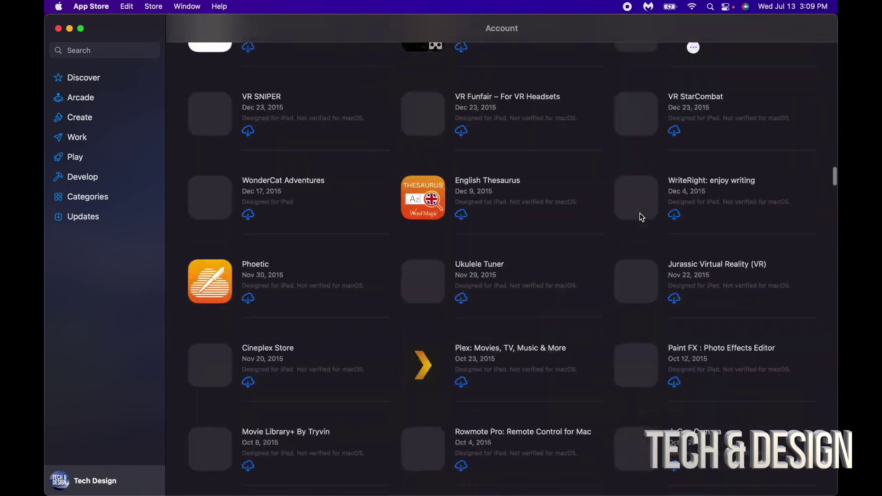
scroll(642, 217, down, 20)
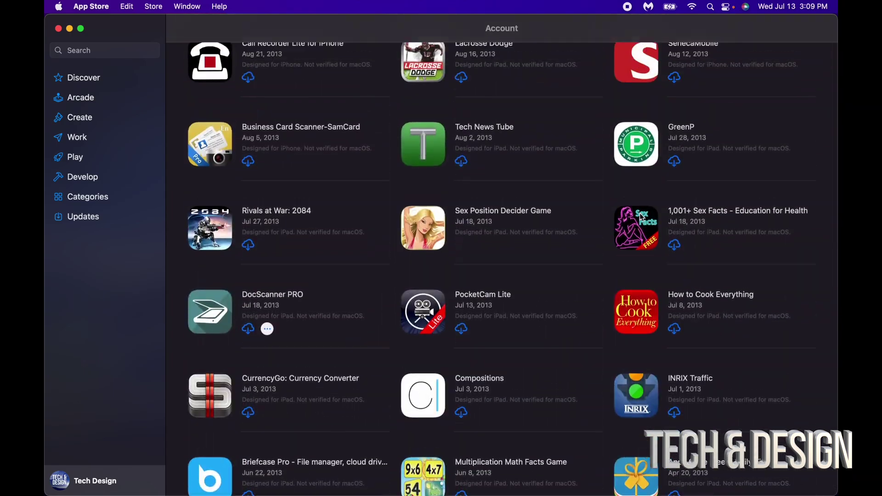
scroll(641, 217, up, 20)
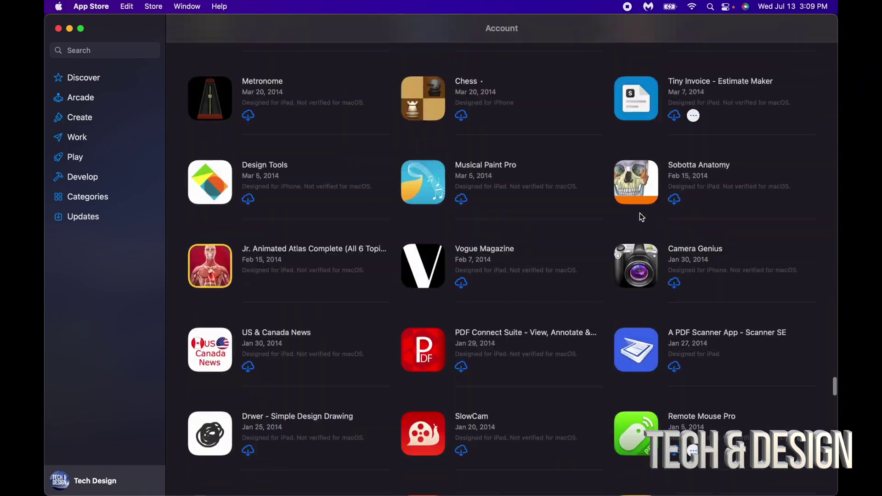
scroll(642, 217, up, 20)
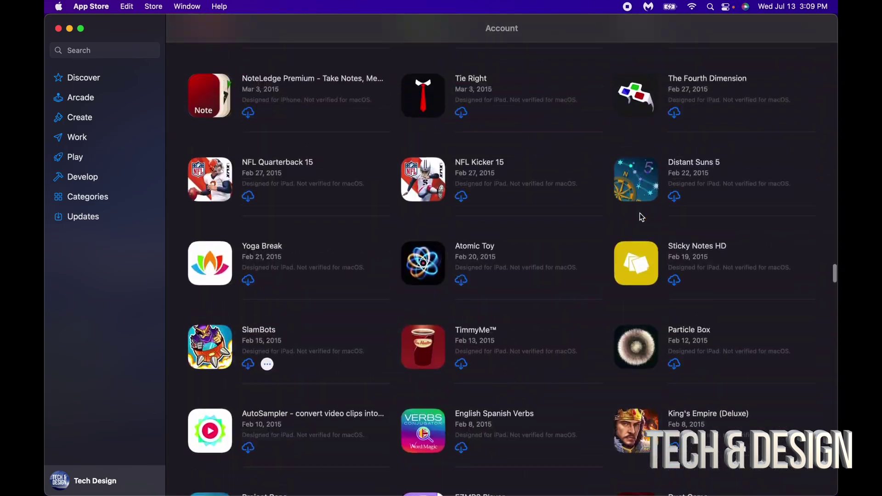
scroll(642, 217, up, 20)
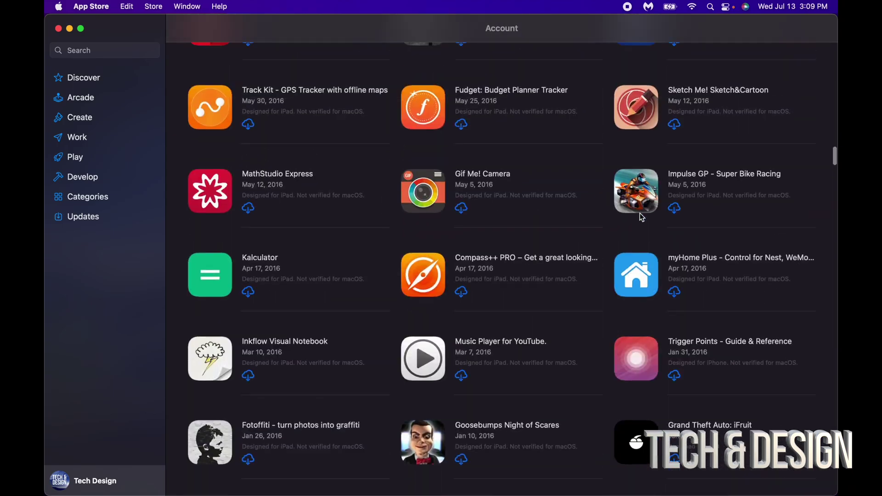
scroll(640, 213, up, 20)
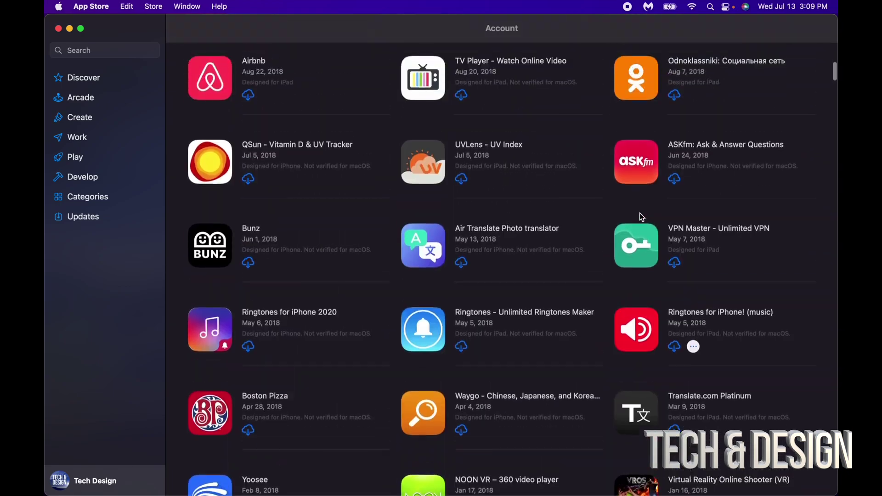
scroll(639, 213, up, 8)
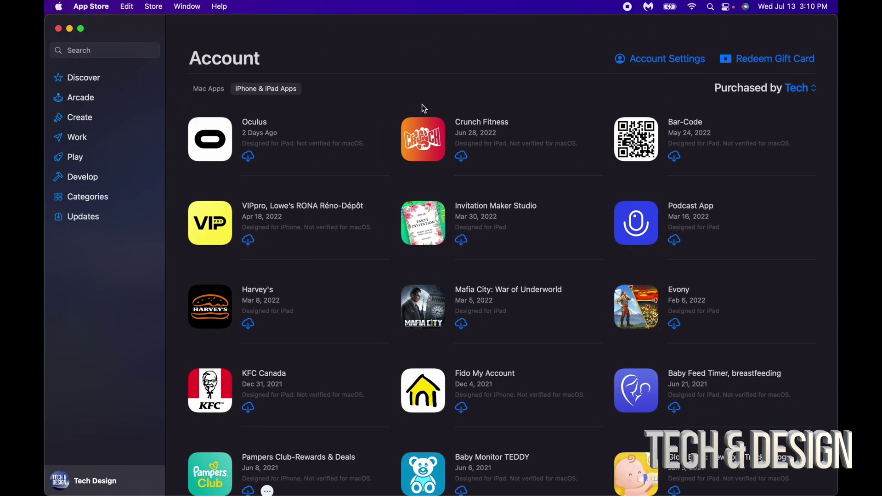
mouse_move(342, 111)
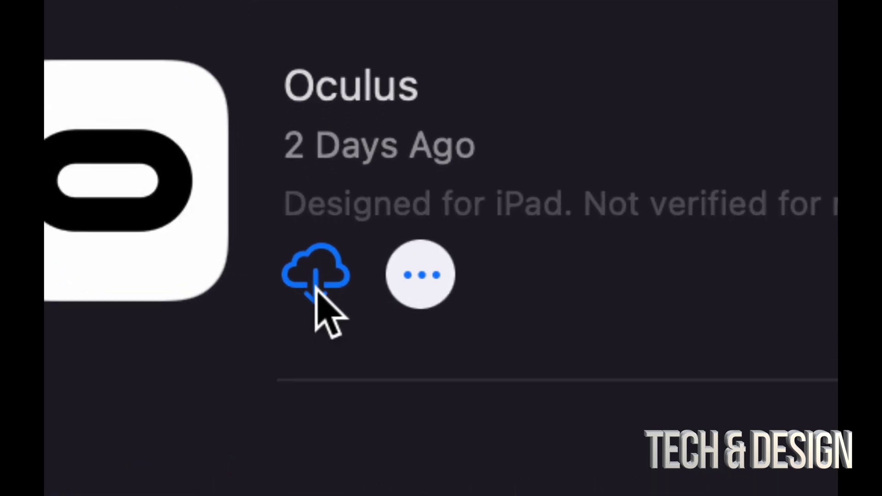
Step: Download the Oculus app from the purchased list until it shows OPEN
click(315, 285)
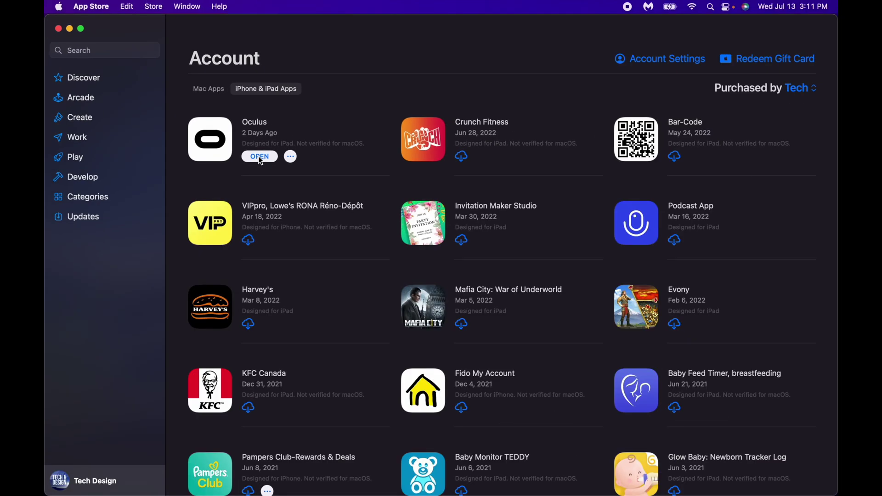
Step: Launch Oculus, allow its Bluetooth access, and reposition its window
click(260, 157)
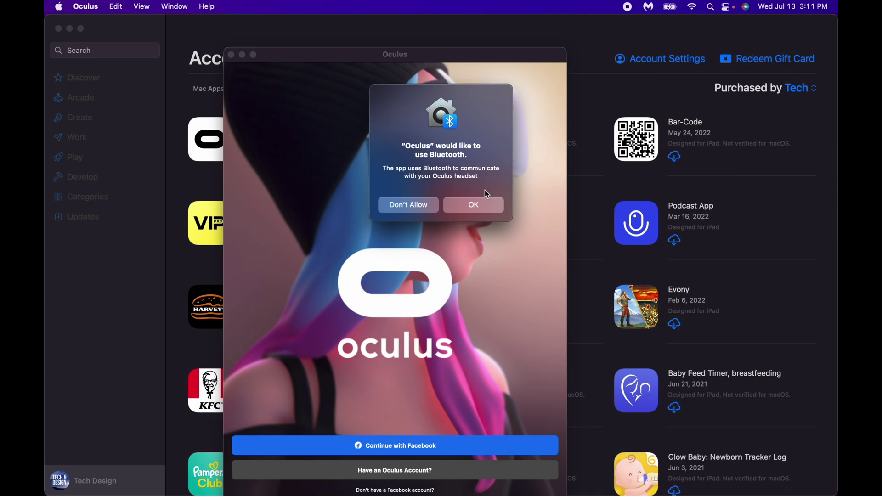
click(477, 207)
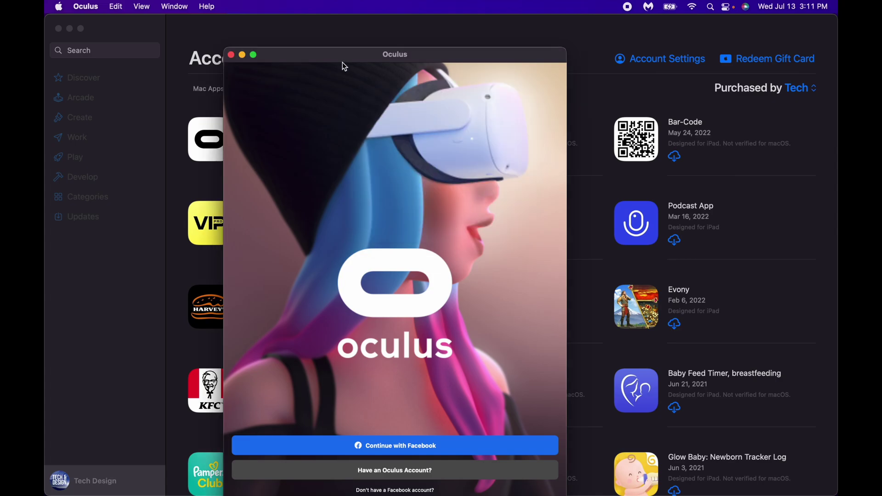
drag(336, 63, 293, 27)
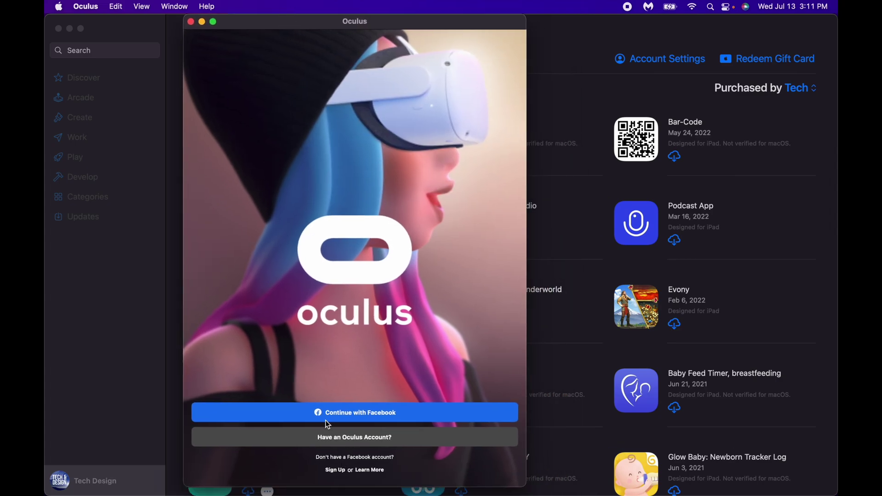
mouse_move(255, 21)
mouse_down()
mouse_move(511, 41)
mouse_move(268, 73)
mouse_move(252, 67)
mouse_move(271, 28)
mouse_up()
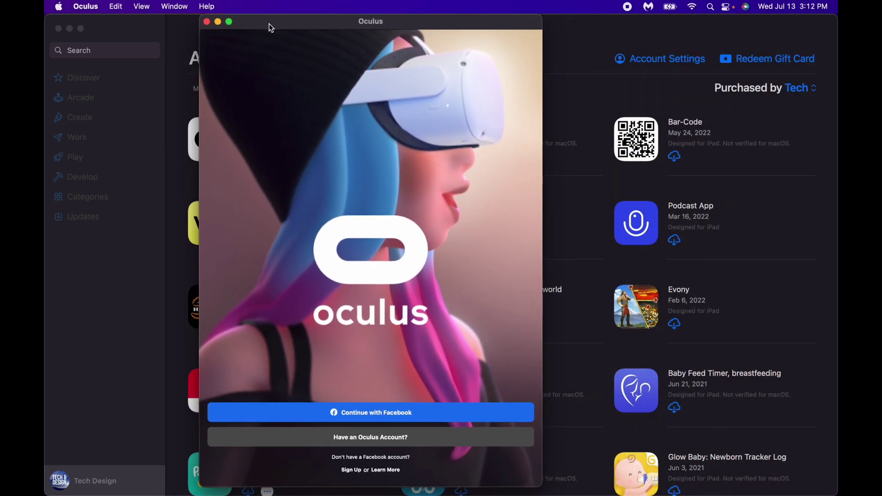
Step: Sign in to Oculus with the Facebook account and approve its access
click(351, 415)
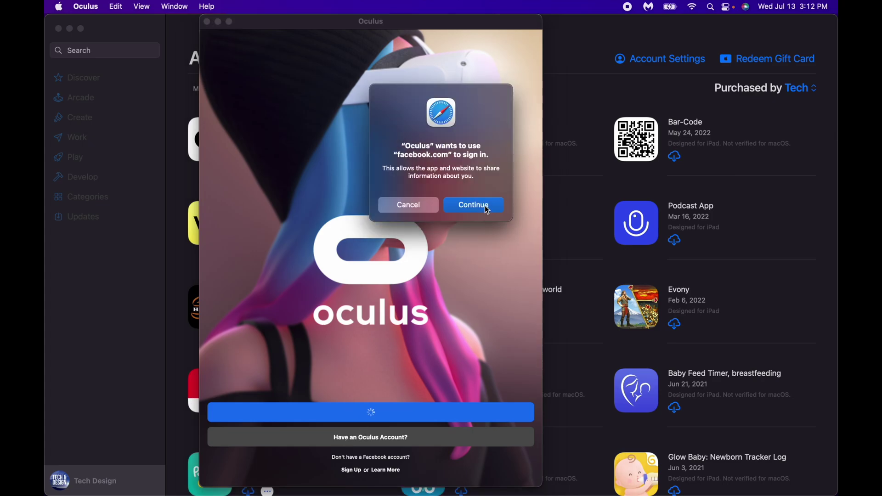
click(474, 206)
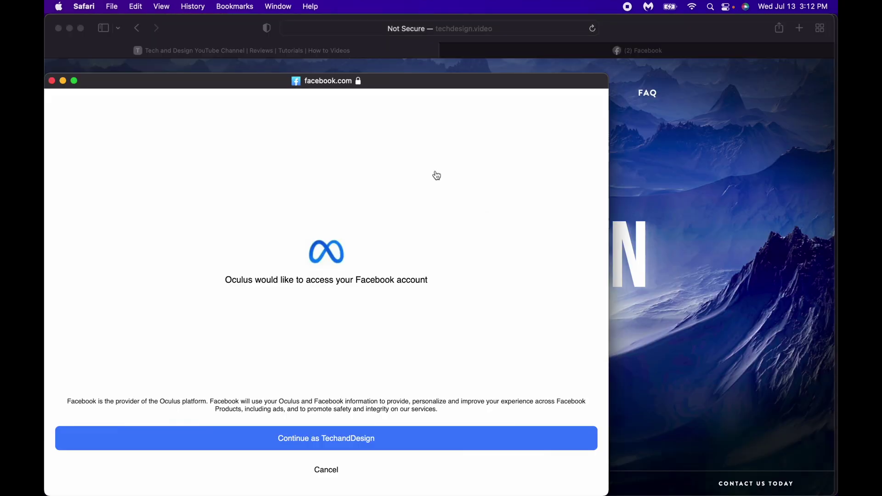
click(288, 439)
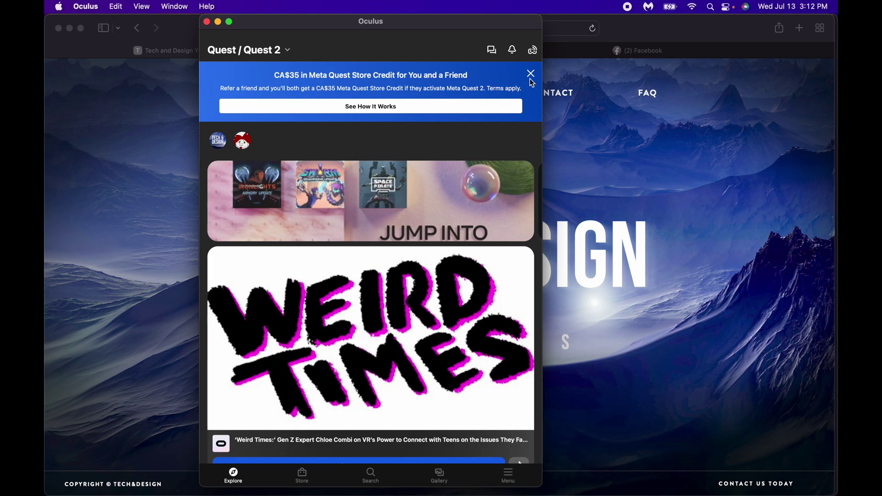
Step: Dismiss the store-credit referral banner, glance over the feed, and close Oculus
click(530, 74)
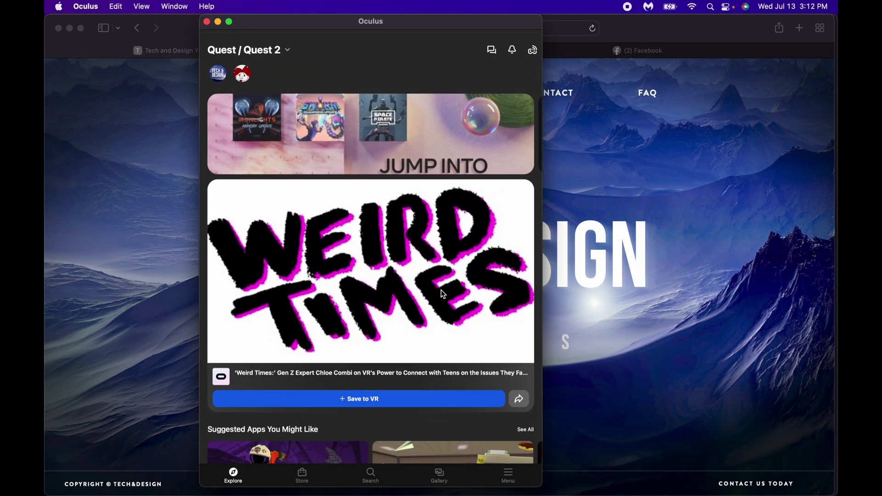
scroll(443, 294, down, 5)
scroll(443, 294, up, 6)
scroll(443, 294, down, 10)
scroll(443, 294, up, 15)
click(207, 22)
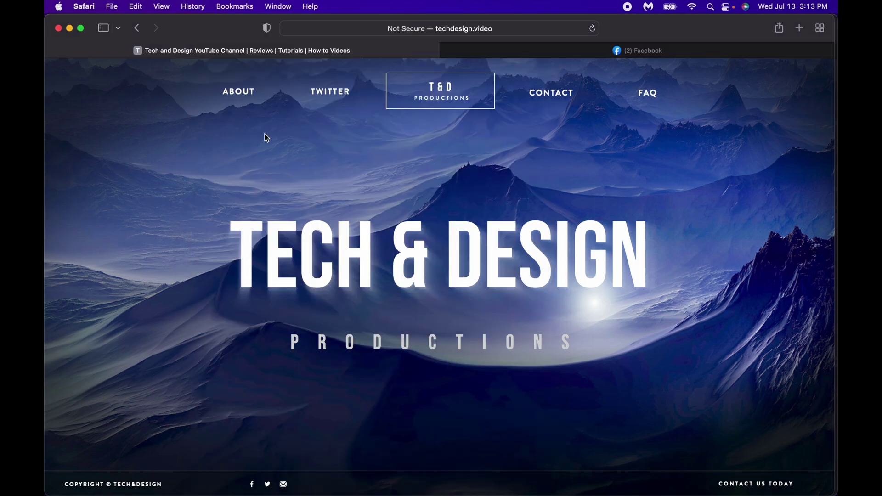